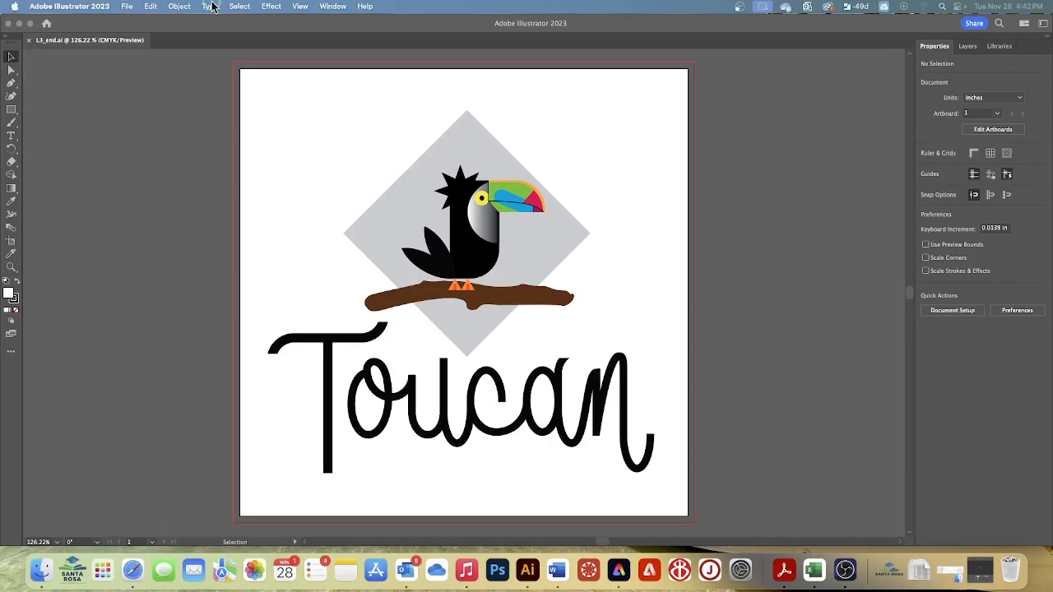
Close L3_end.ai and start a new document based on the Letter print preset
click(123, 7)
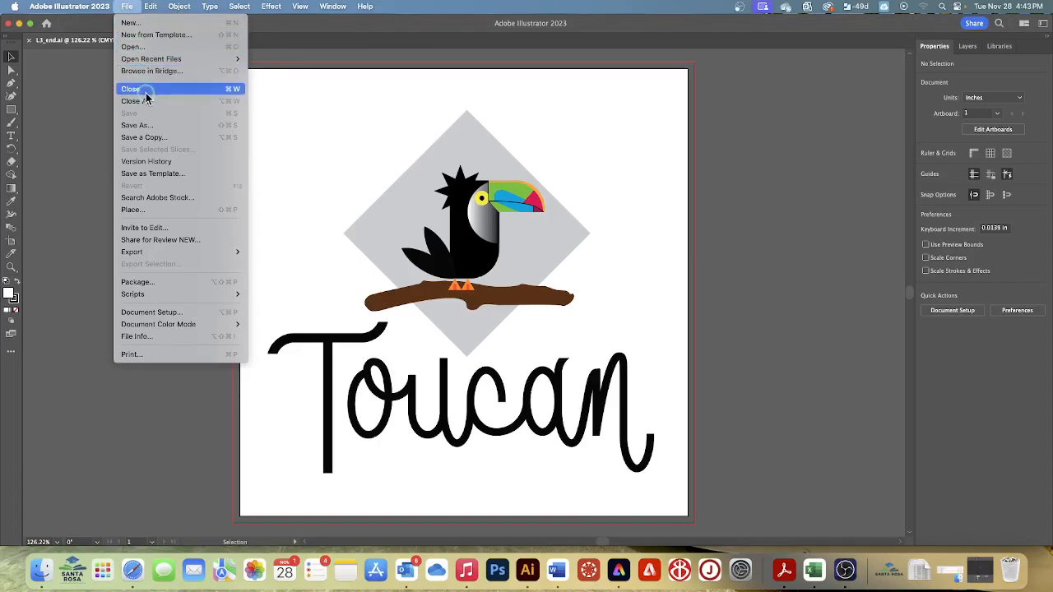
click(140, 89)
click(127, 6)
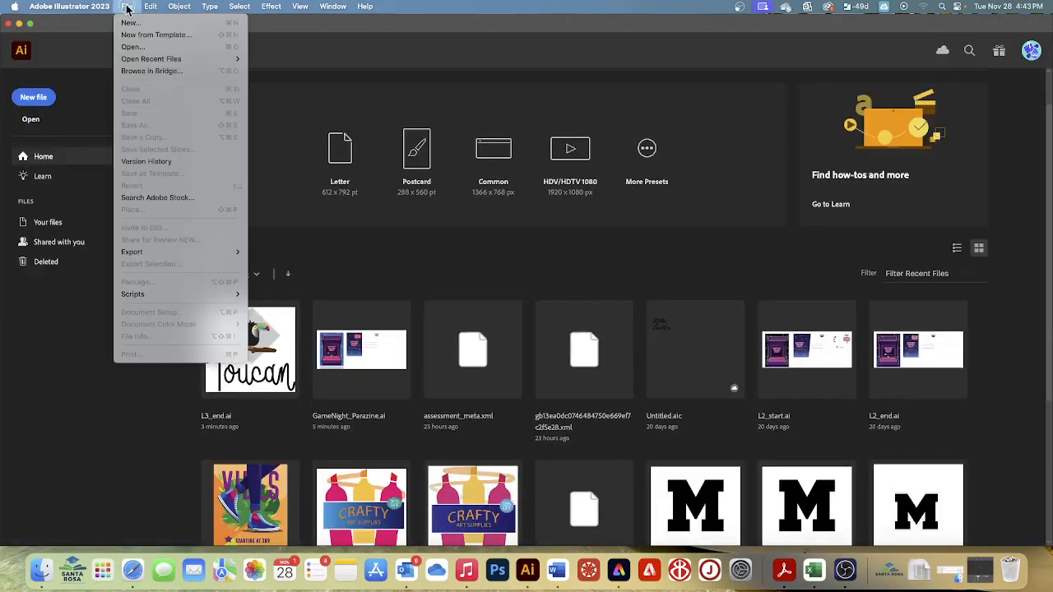
click(129, 20)
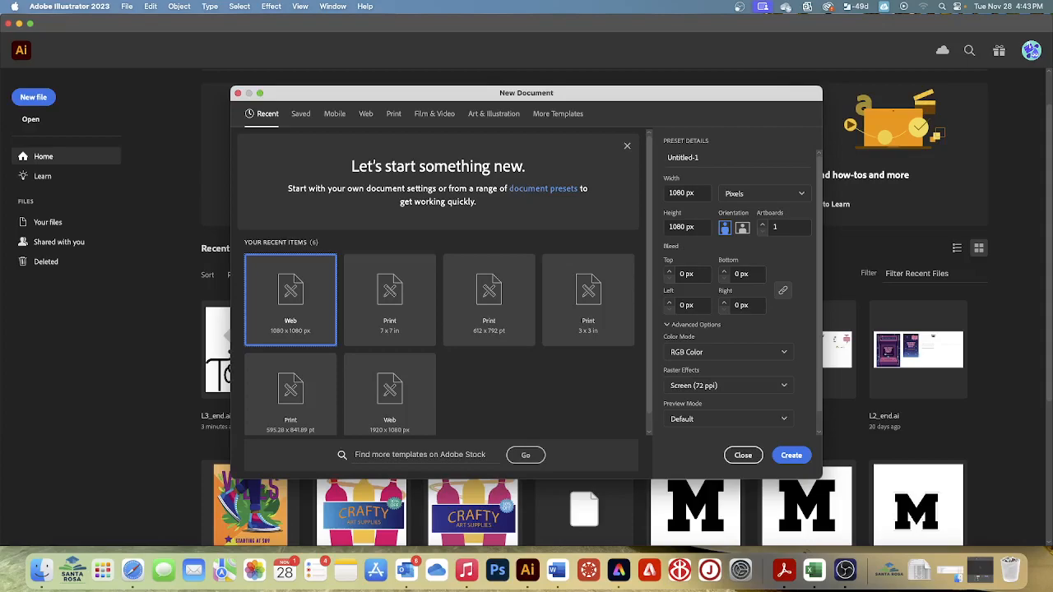
click(393, 117)
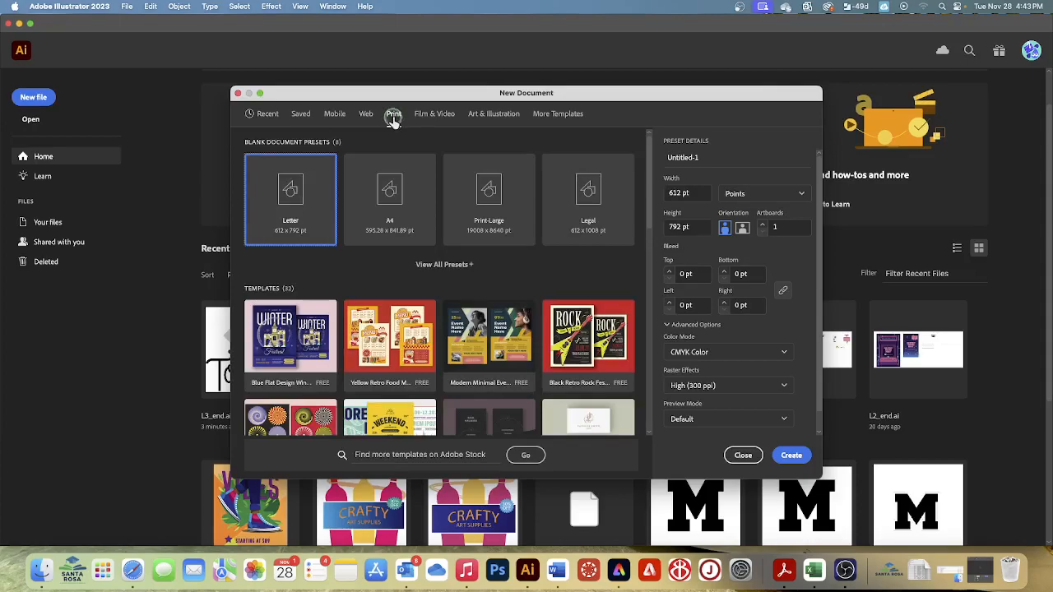
click(302, 206)
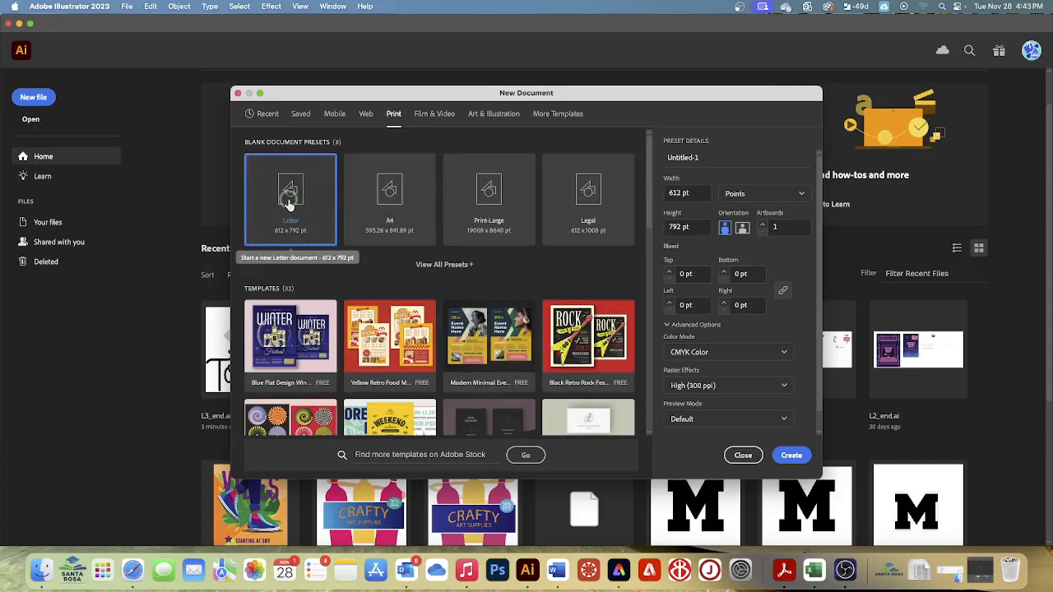
click(288, 202)
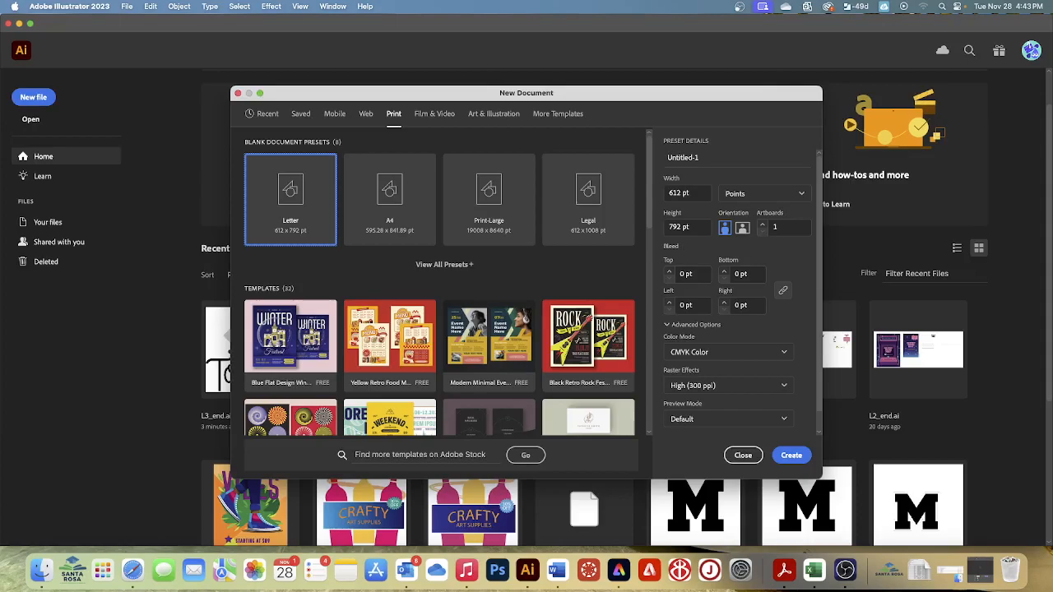
Name the new document ToucanLogo
click(704, 159)
drag(705, 161, 657, 155)
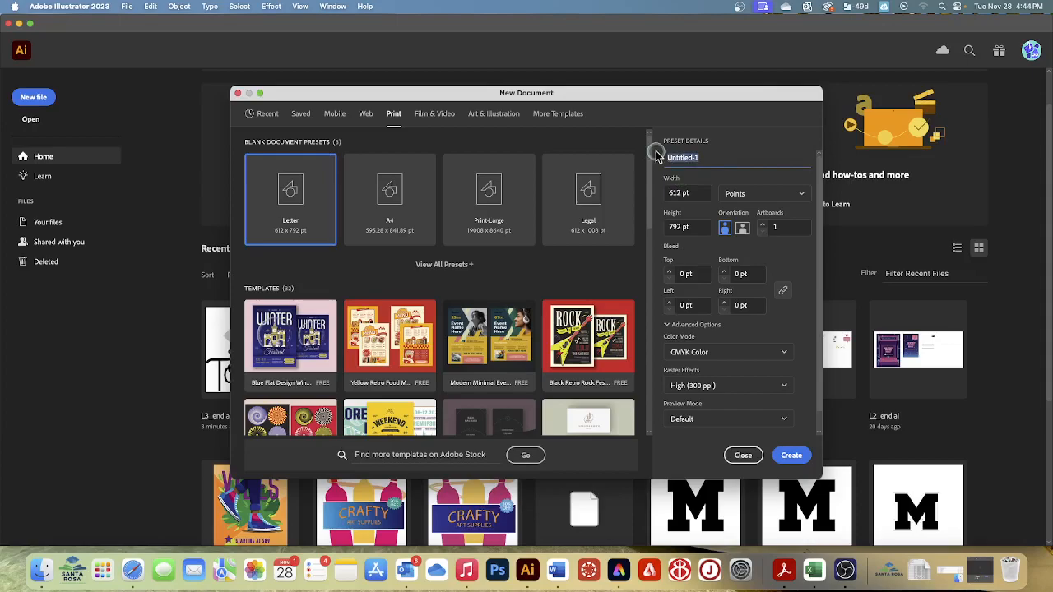
text(ToucanLogo)
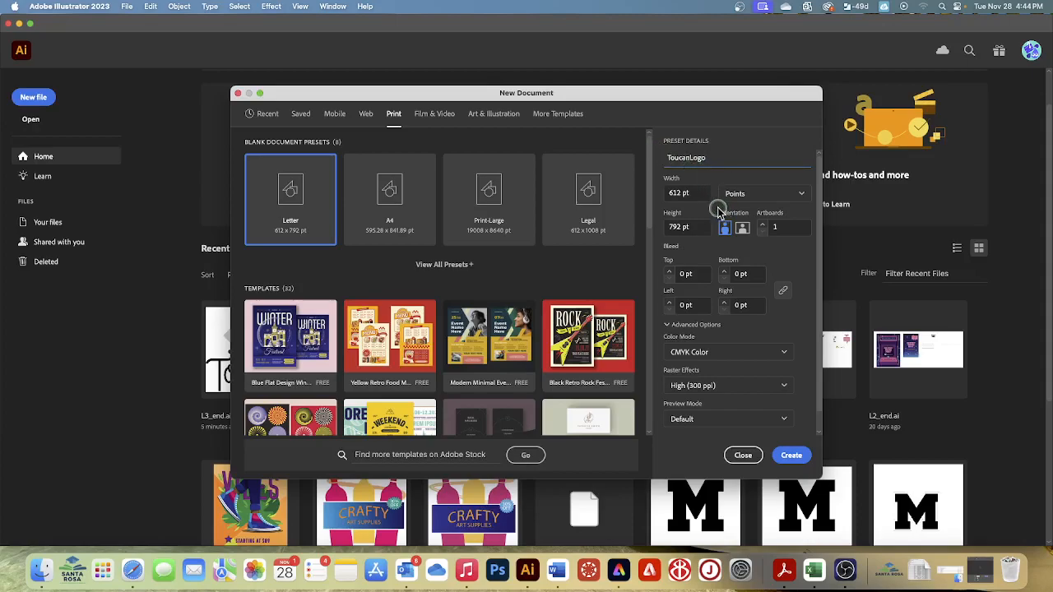
Set the units to inches and the page size to 8 by 8 in, and create the document
click(801, 195)
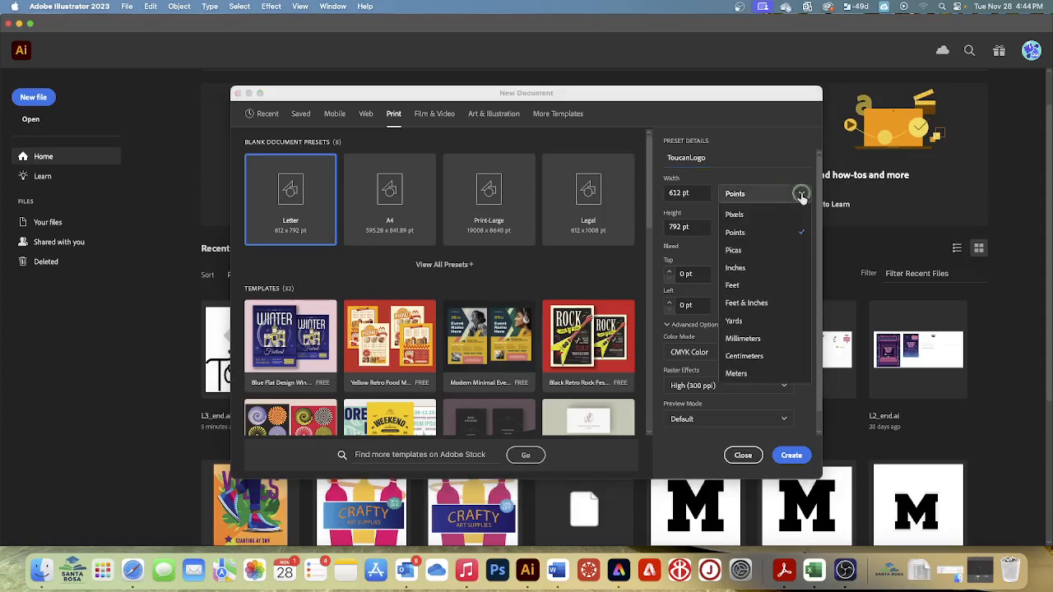
click(761, 269)
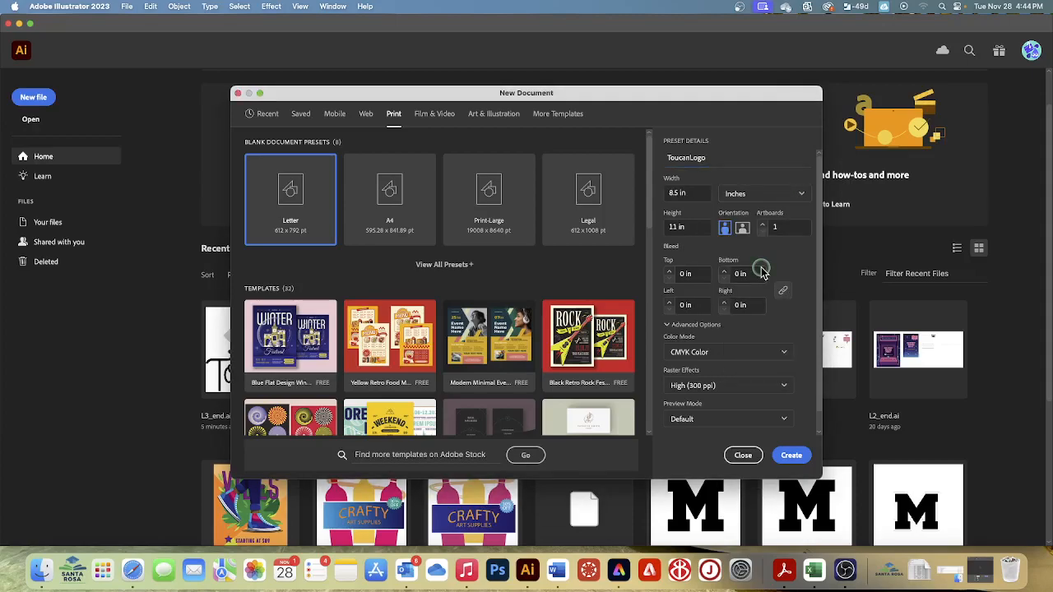
click(695, 194)
text(8)
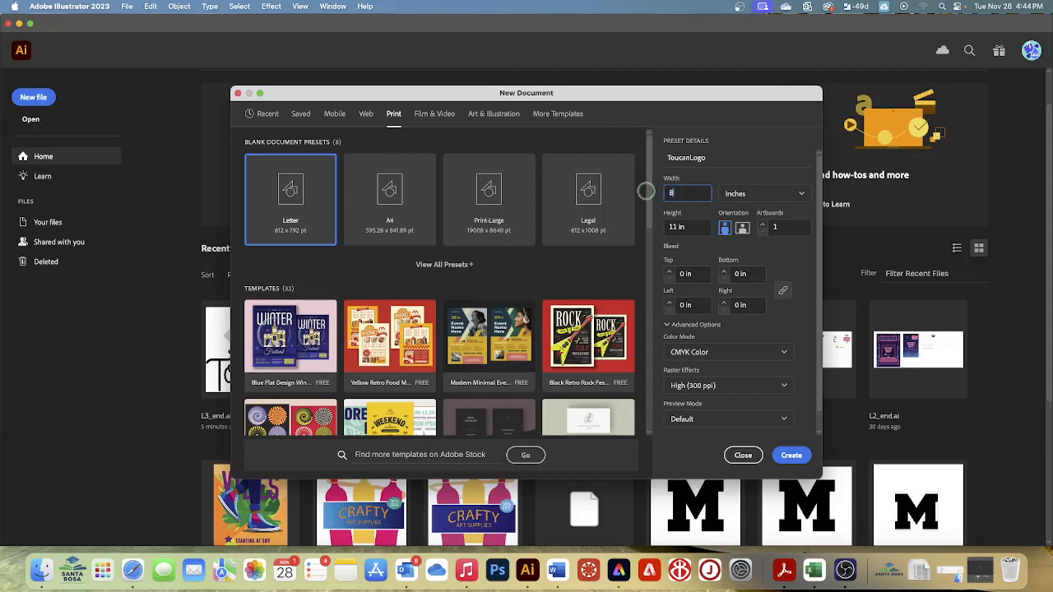
key(Tab)
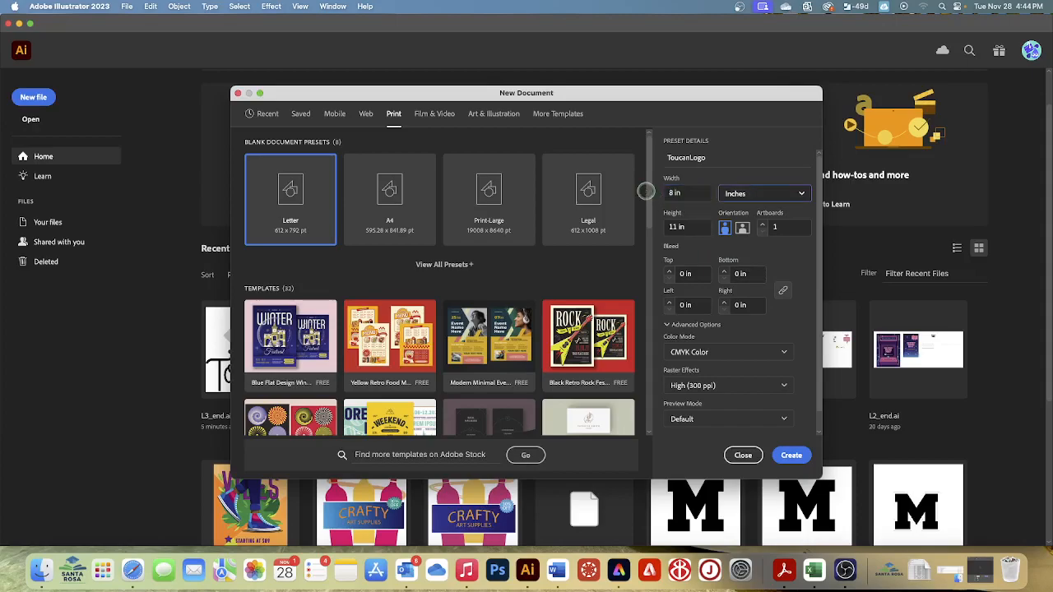
key(Tab)
text(8)
key(Tab)
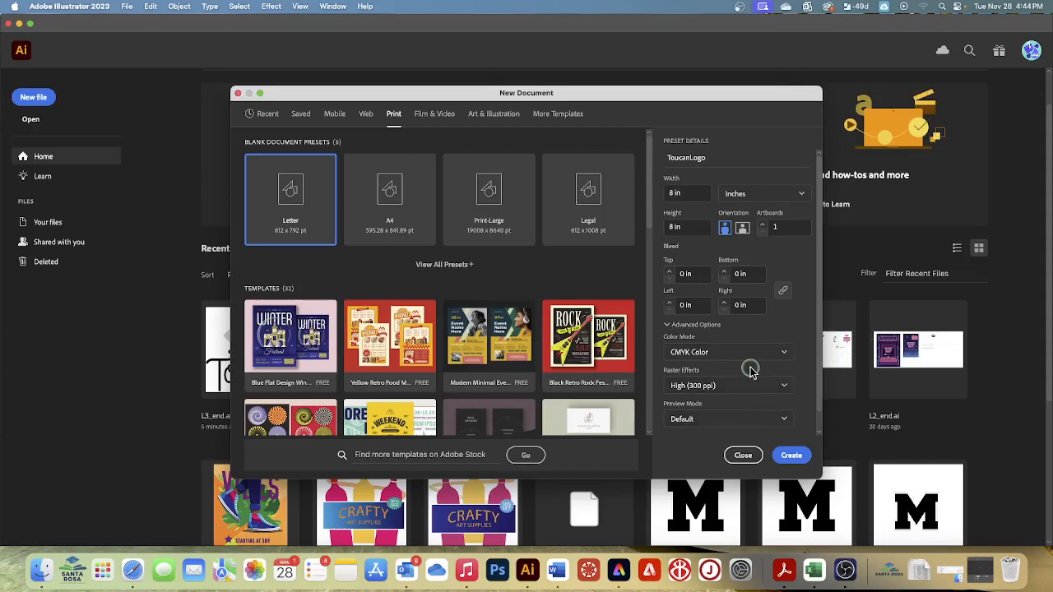
scroll(749, 370, down, 1)
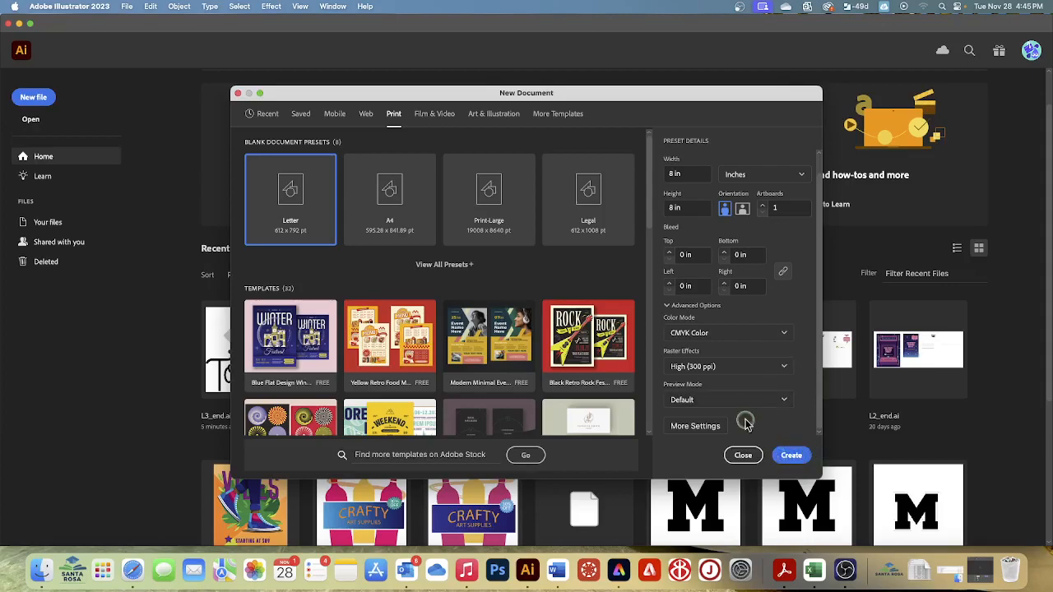
click(792, 455)
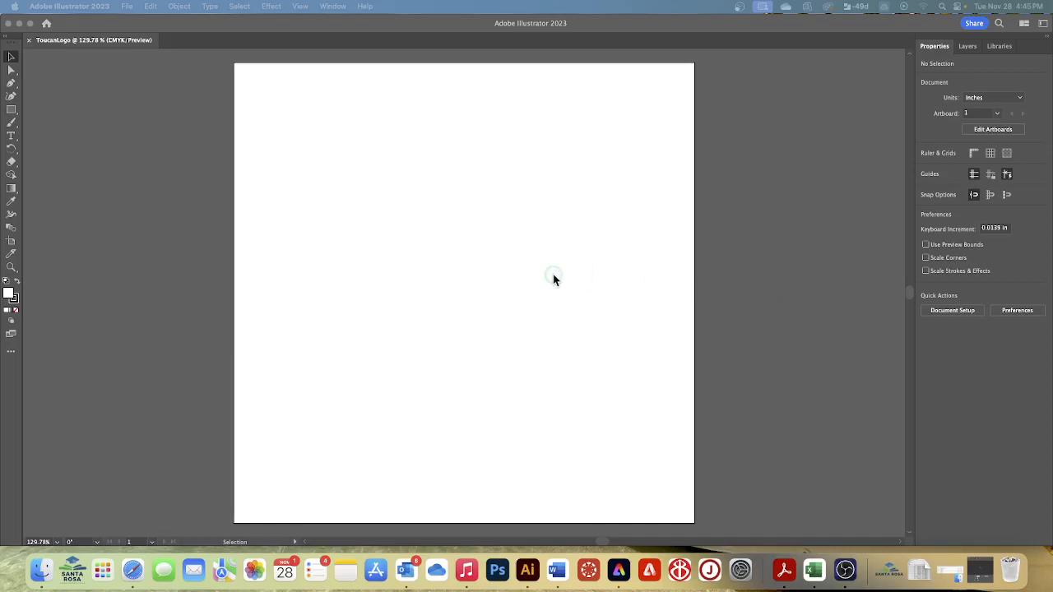
Save the document on the computer as ToucanLogo.ai in the Lesson03 folder with the default Illustrator options
click(128, 7)
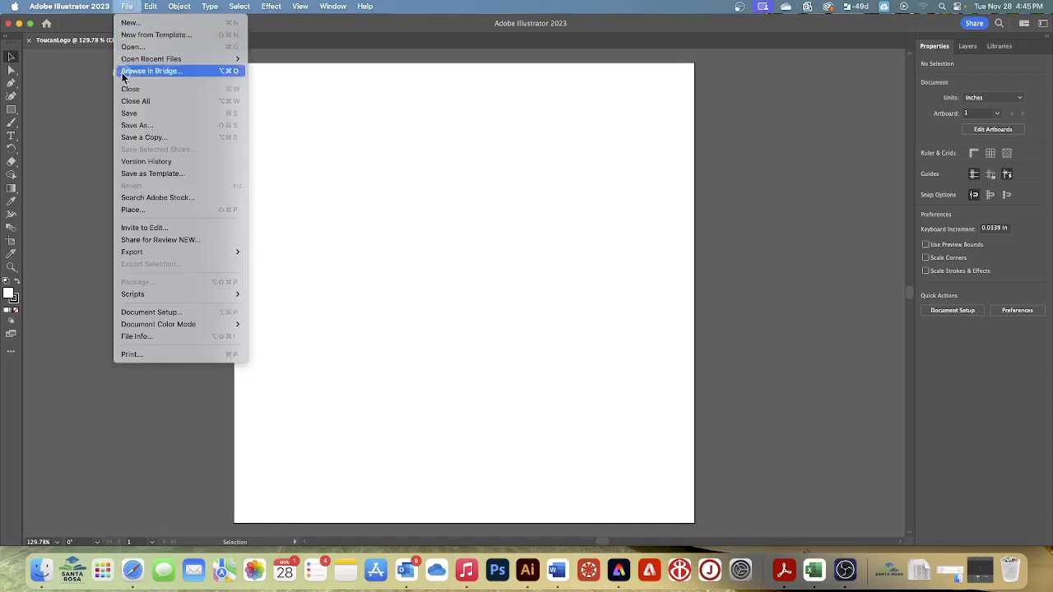
click(136, 127)
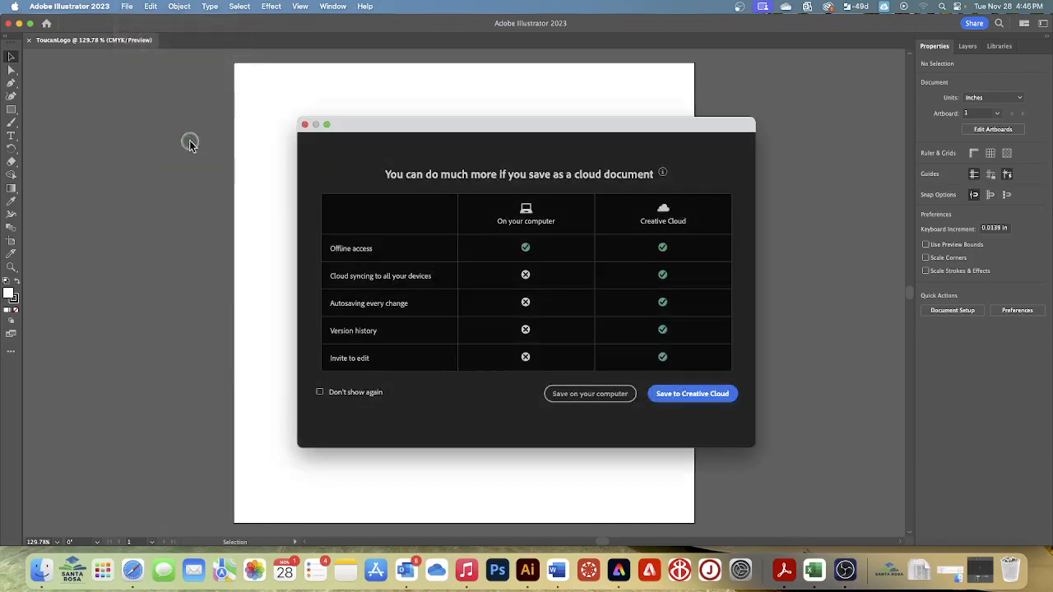
click(568, 394)
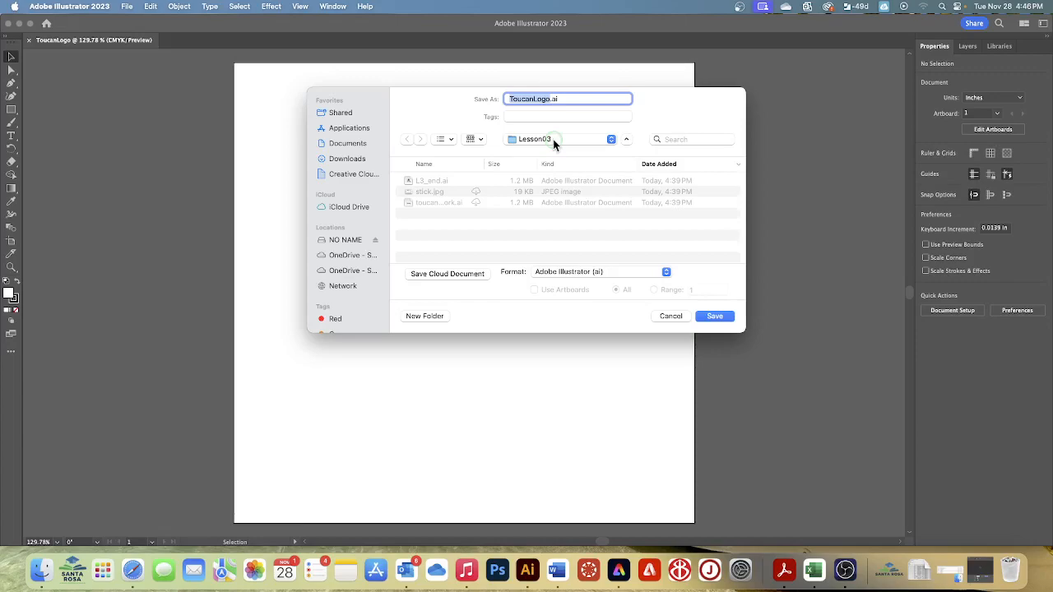
click(714, 317)
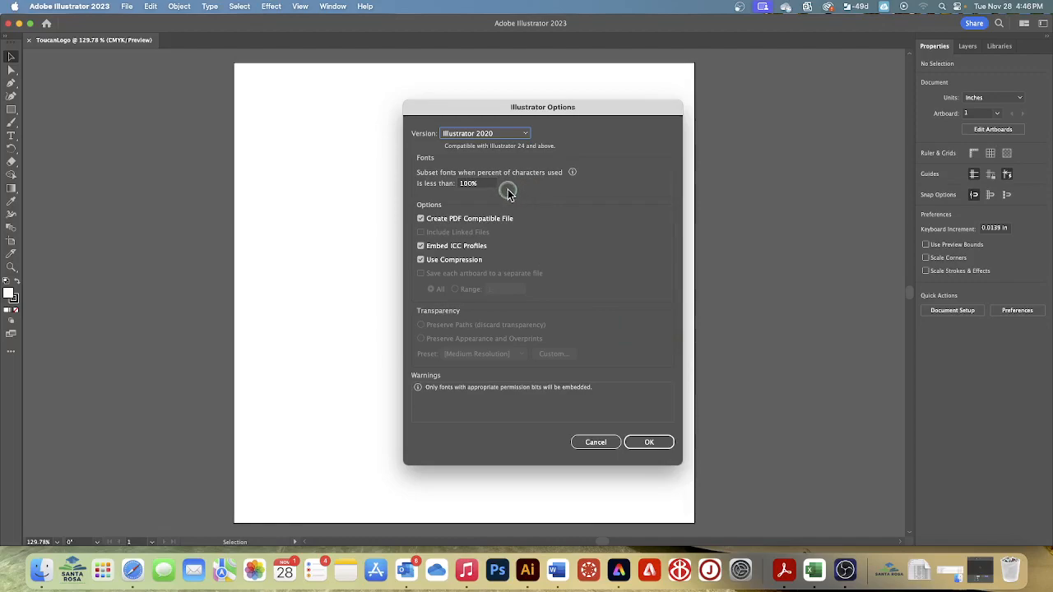
click(650, 444)
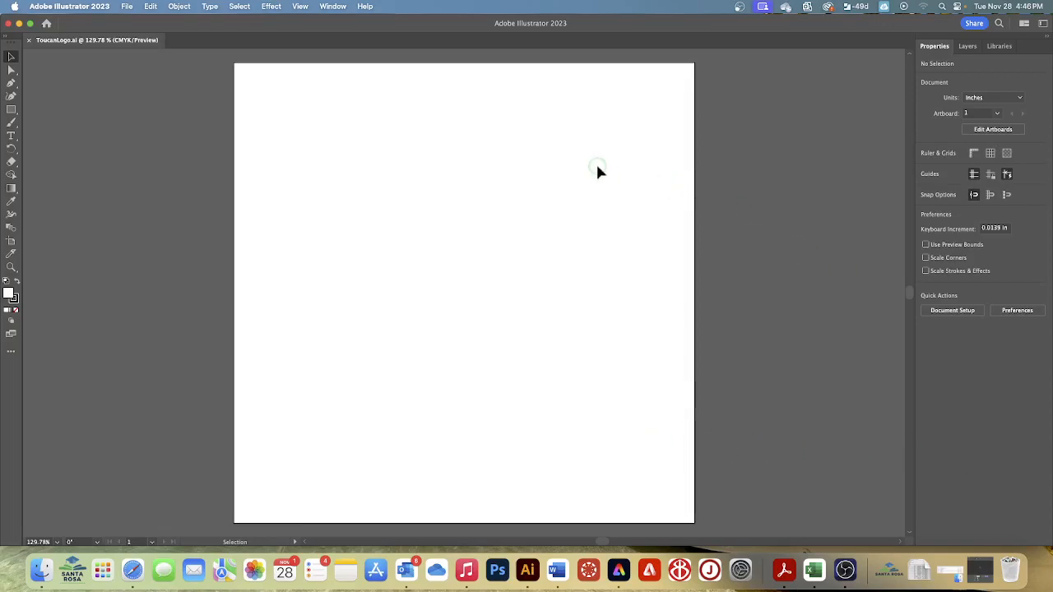
Reset the Essentials workspace
click(333, 7)
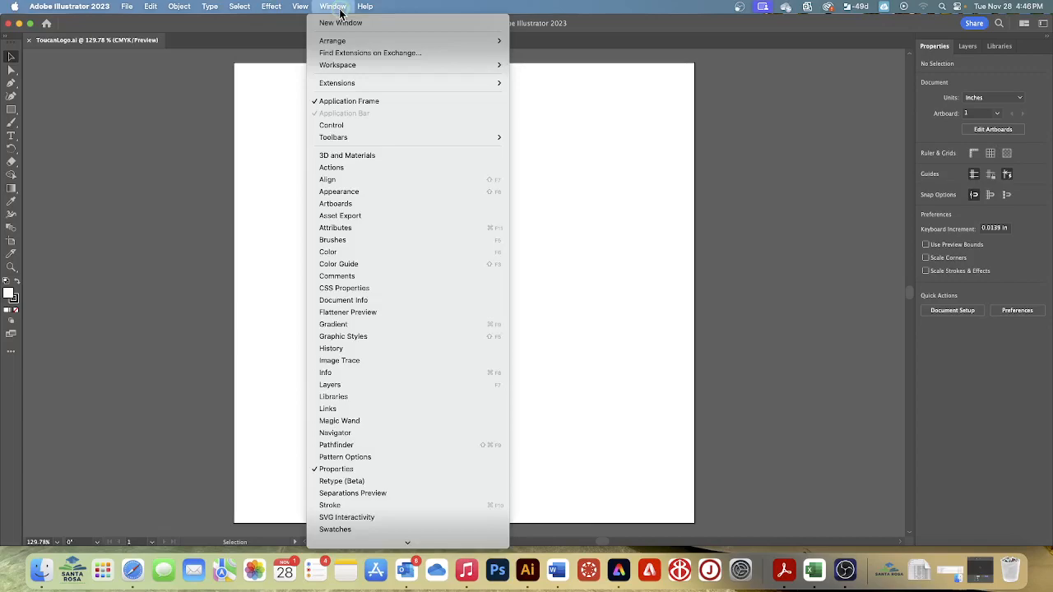
mouse_move(346, 66)
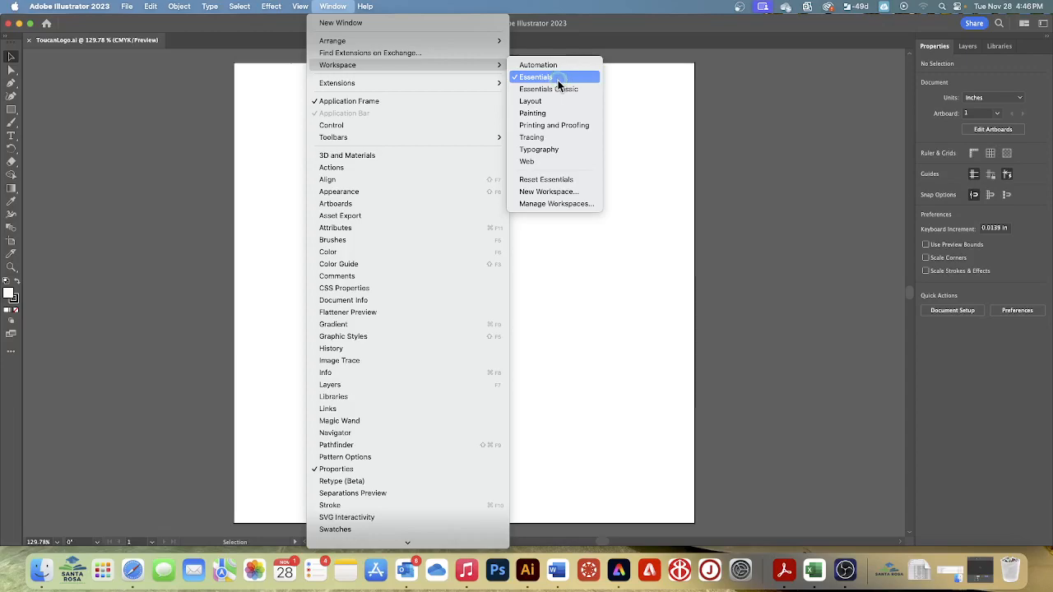
click(554, 178)
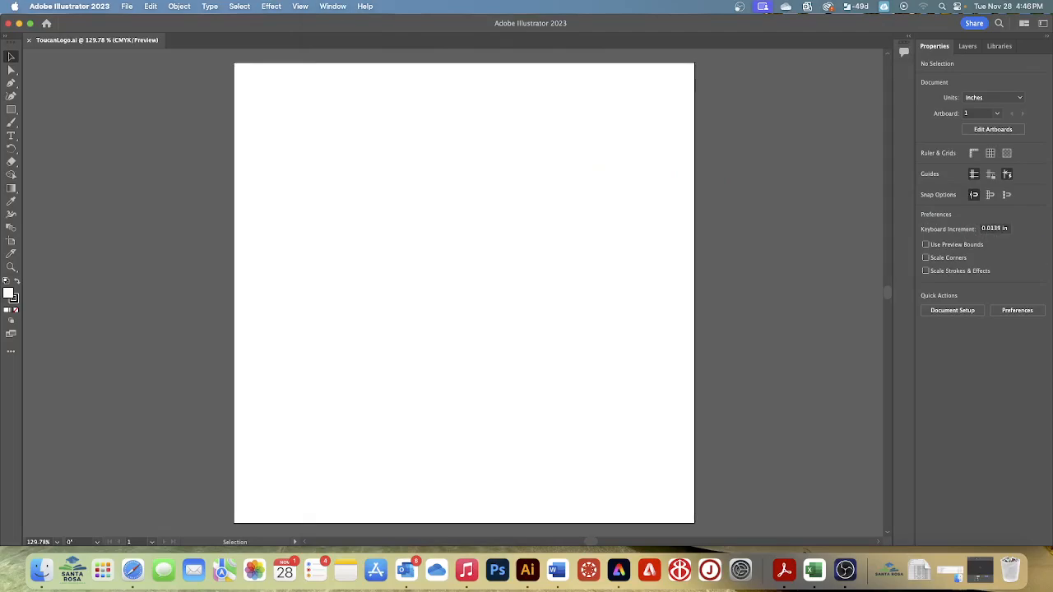
Set the document bleed to 0.125 in on all four sides
click(946, 312)
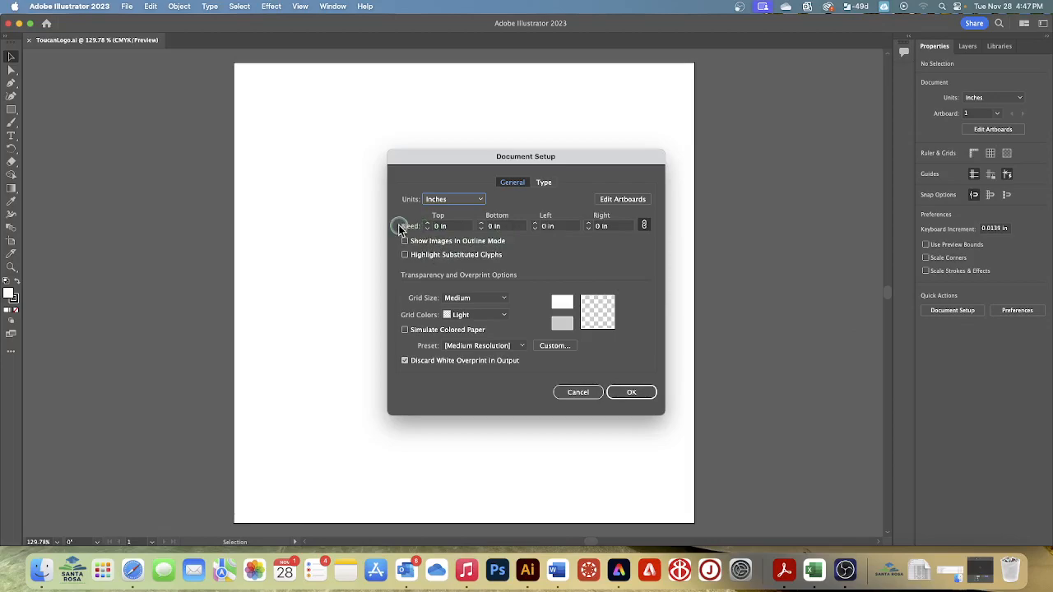
click(426, 222)
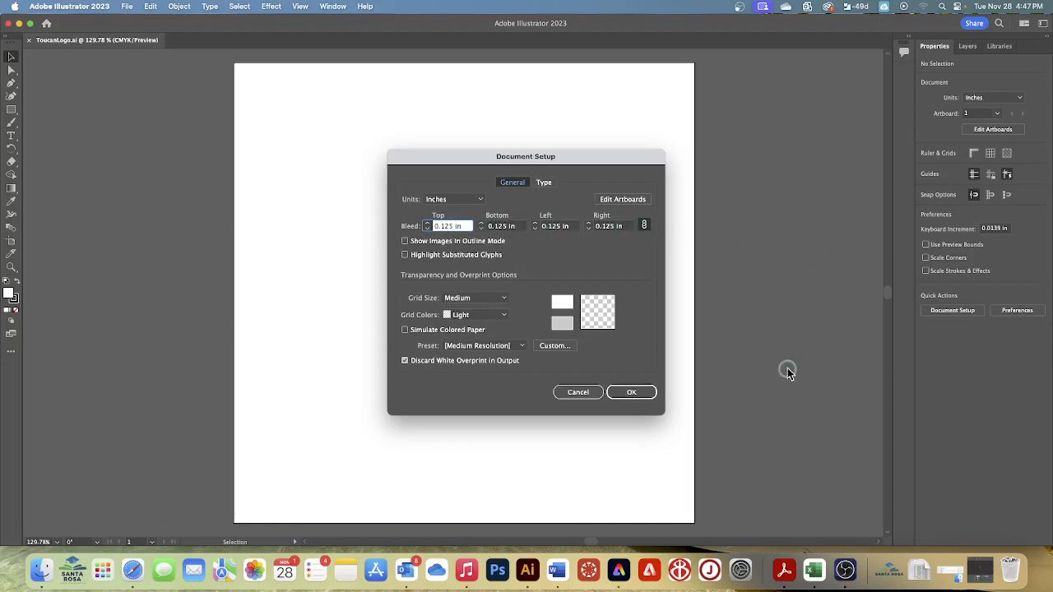
click(636, 396)
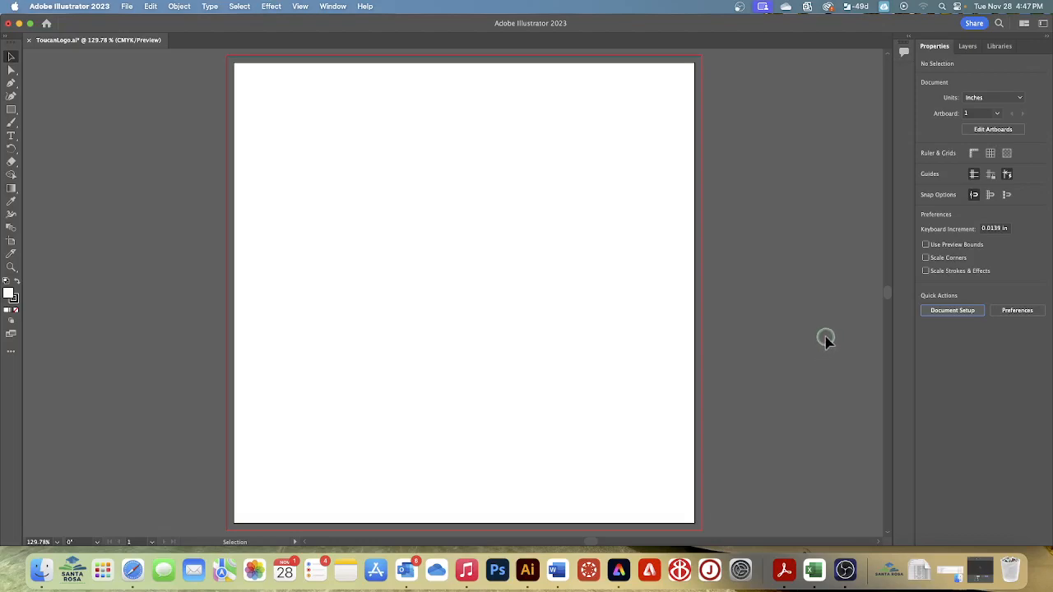
Draw a rectangle about 1.99 in wide and 2.13 in high, and move its centre to about X 3.80 in, Y 2.30 in
click(301, 7)
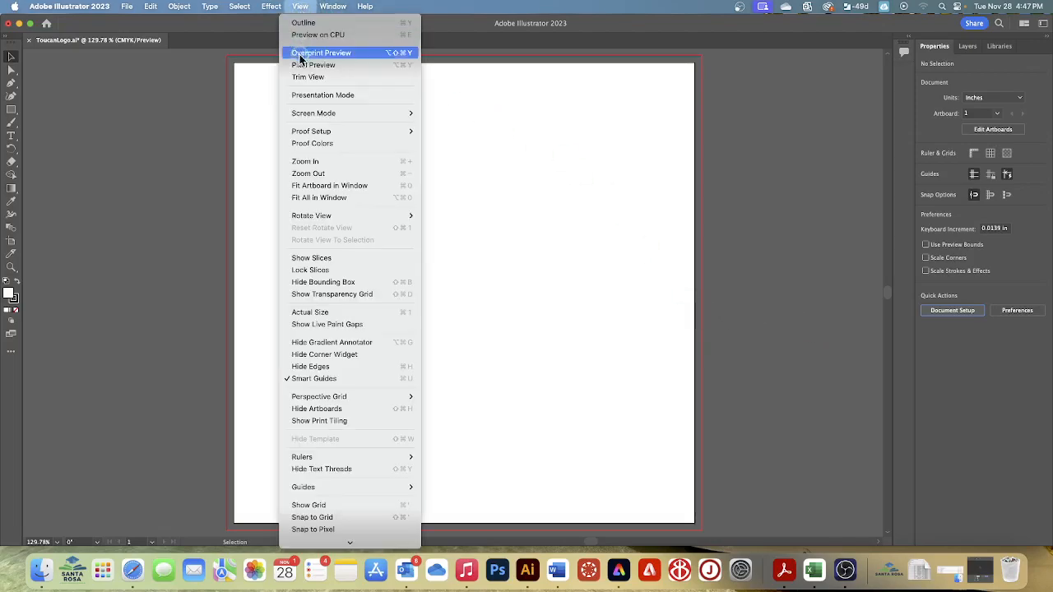
click(315, 184)
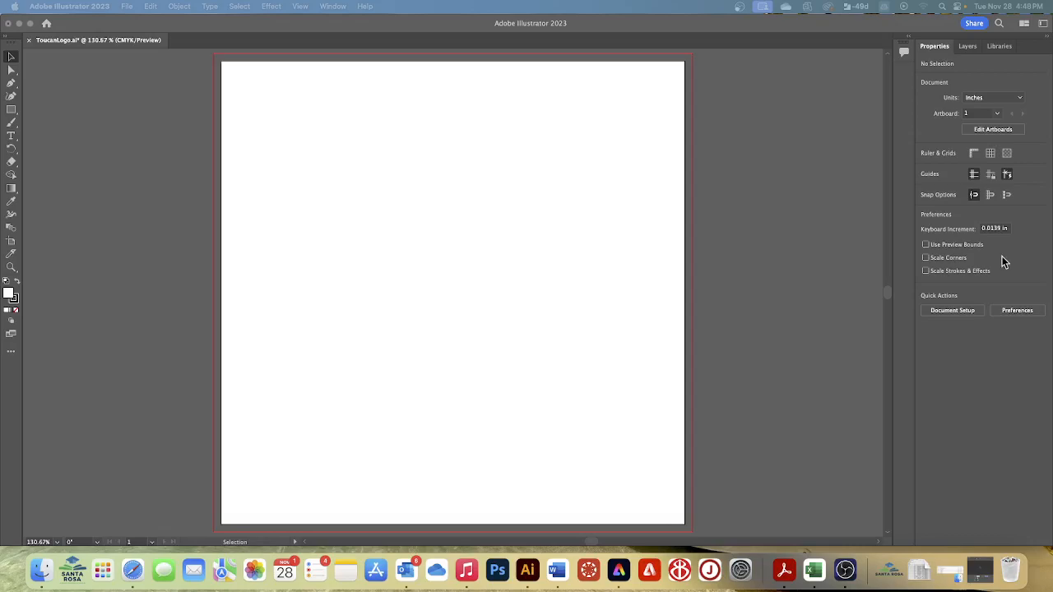
click(10, 110)
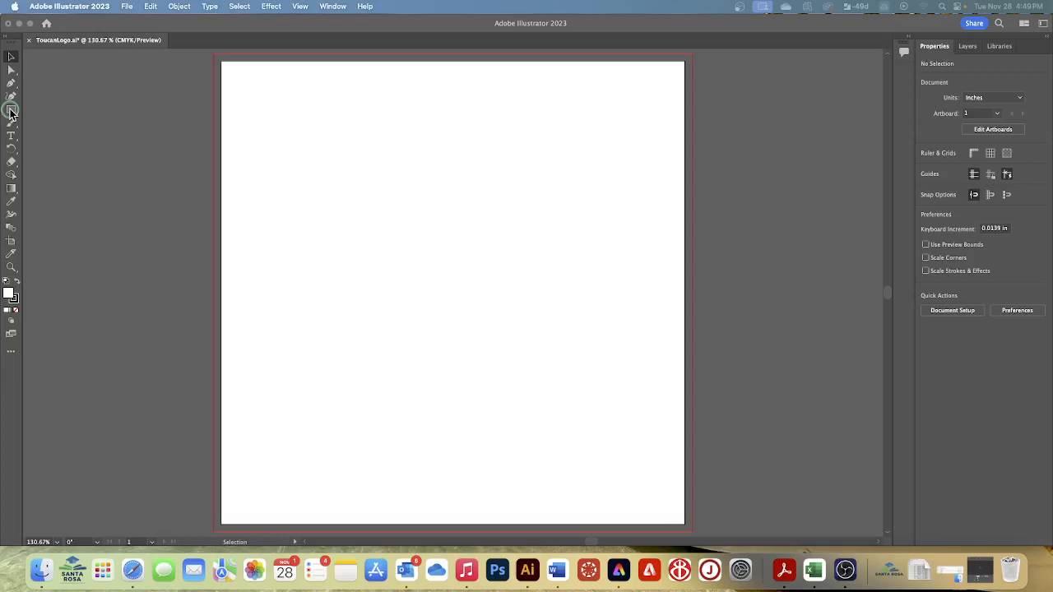
click(92, 161)
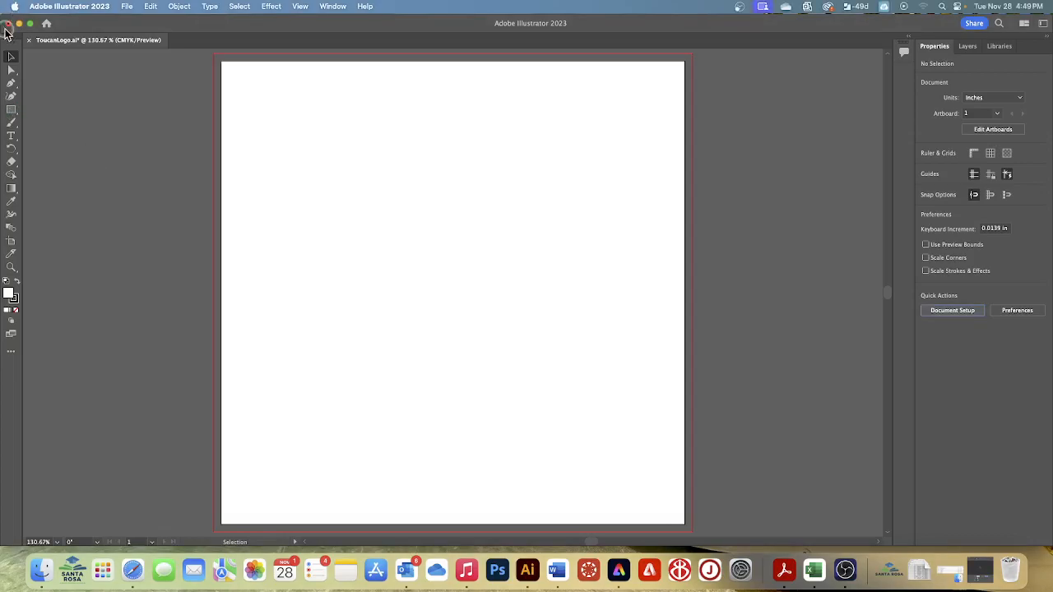
click(12, 110)
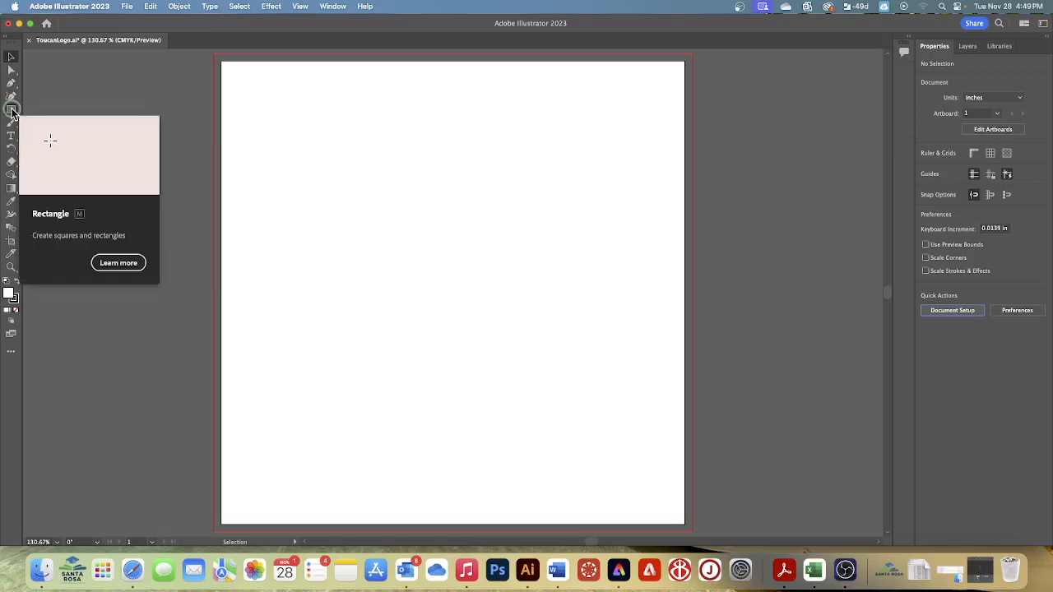
click(12, 110)
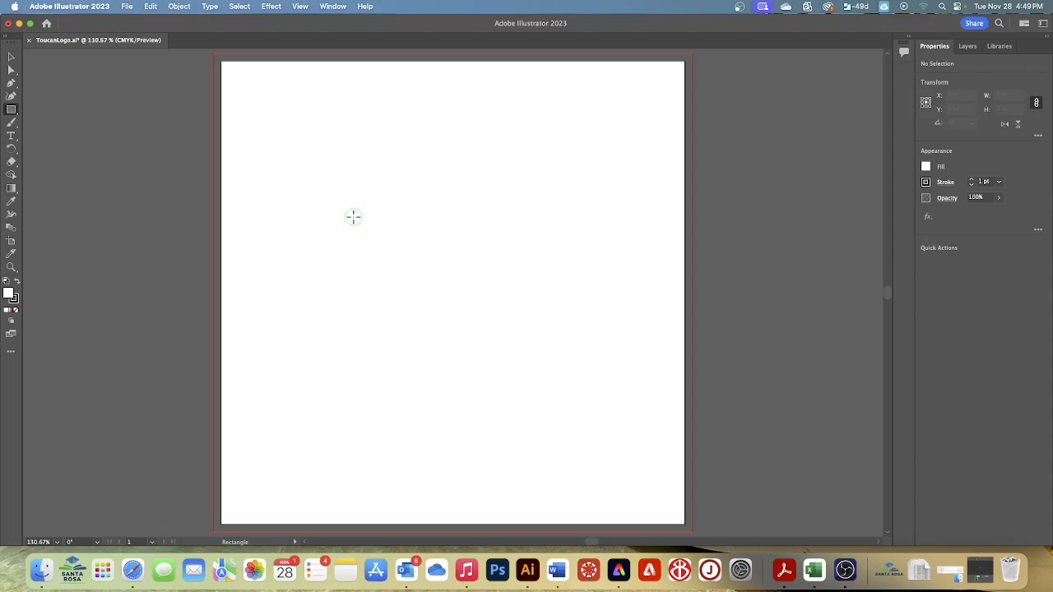
drag(353, 217, 448, 314)
mouse_move(458, 339)
mouse_down()
mouse_move(477, 355)
mouse_move(469, 339)
mouse_up()
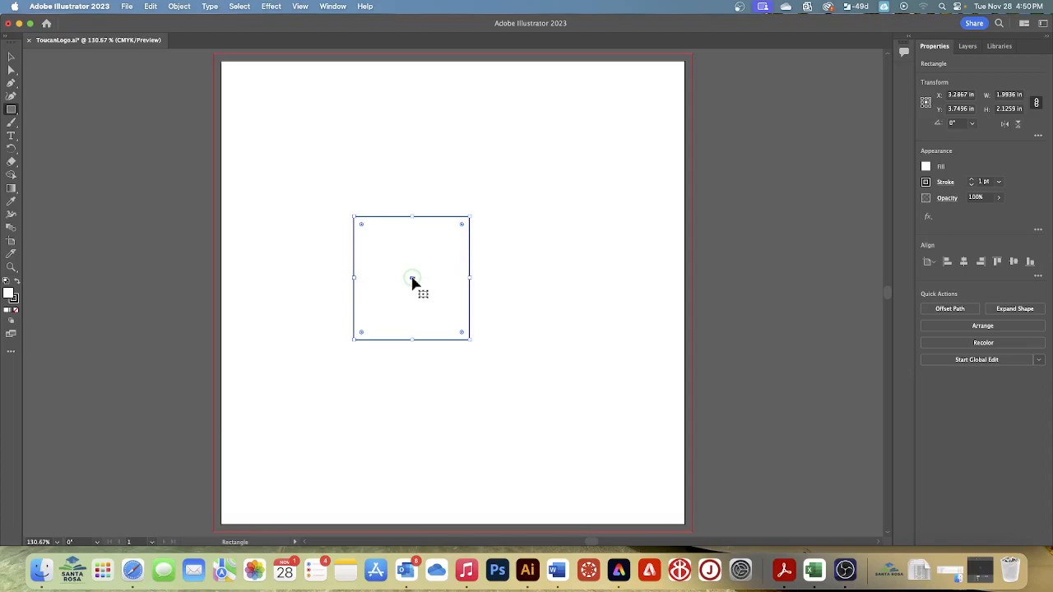
drag(413, 282, 442, 197)
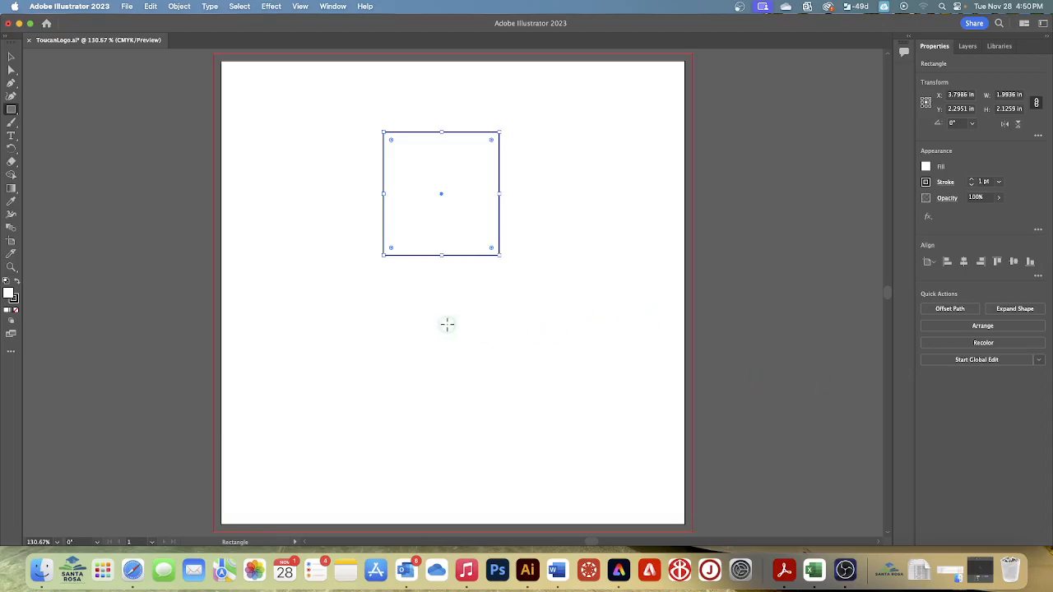
Create a second rectangle 0.56 in wide and 1 in high on the artboard, just right of the large rectangle
click(539, 204)
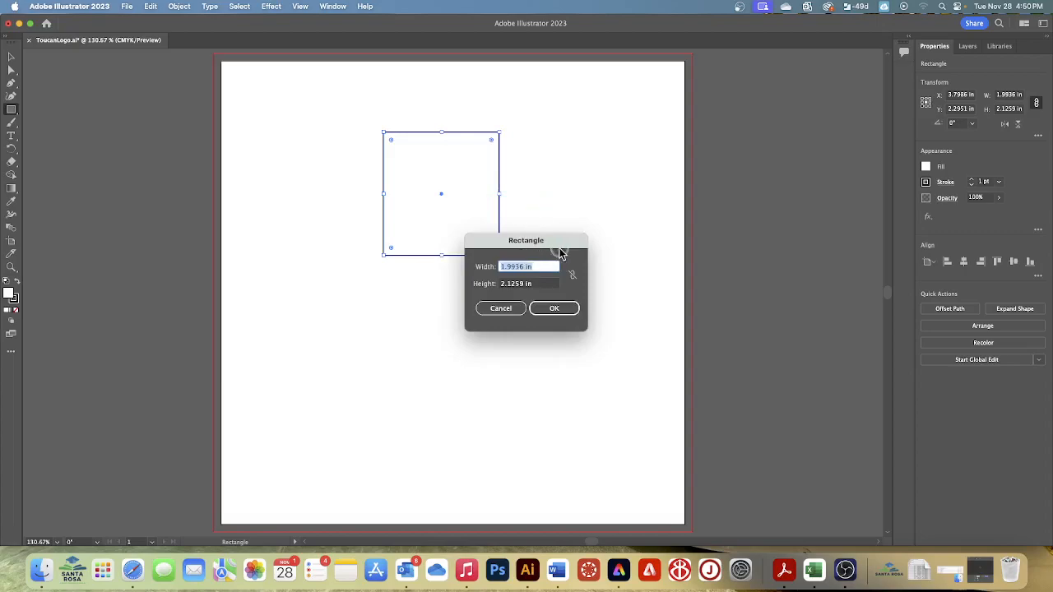
text(0.56)
key(Tab)
text(1)
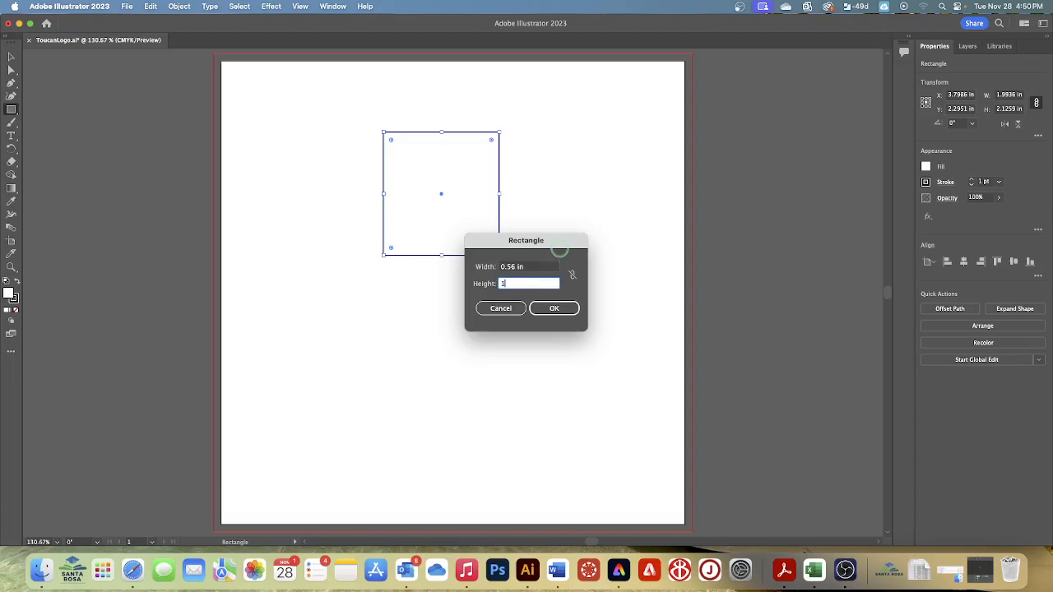
click(566, 309)
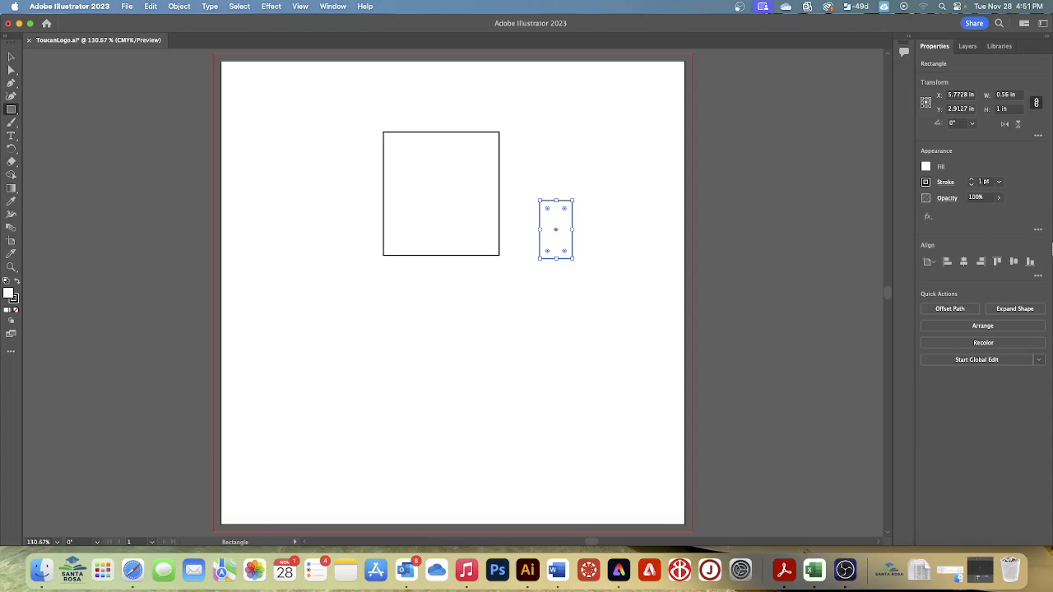
Shorten the large rectangle from its top edge to about 1.75 in high, and set its width alone to 0.88 in
click(11, 56)
click(430, 170)
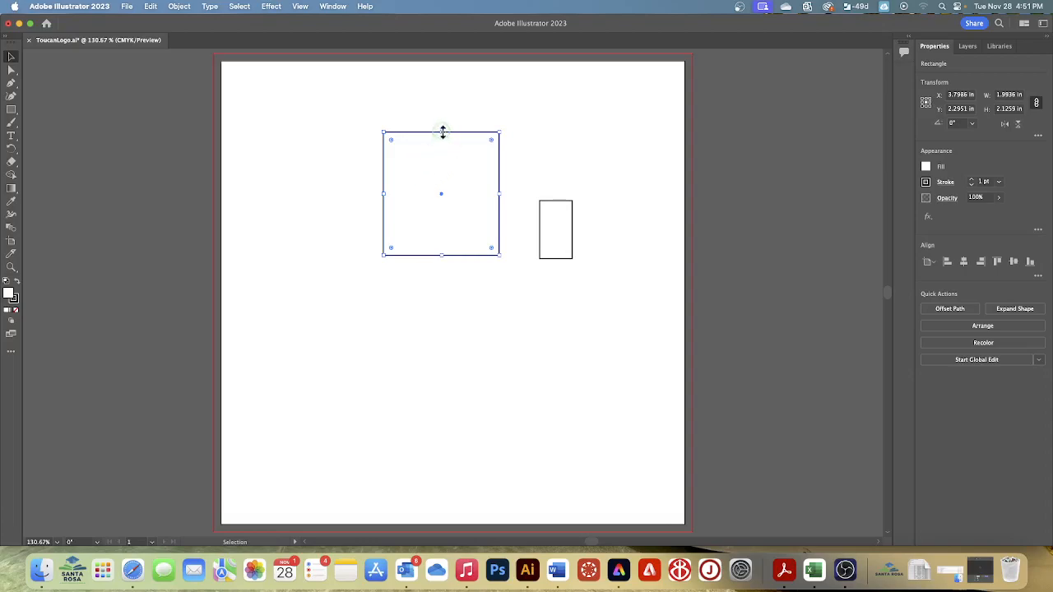
drag(443, 132, 441, 156)
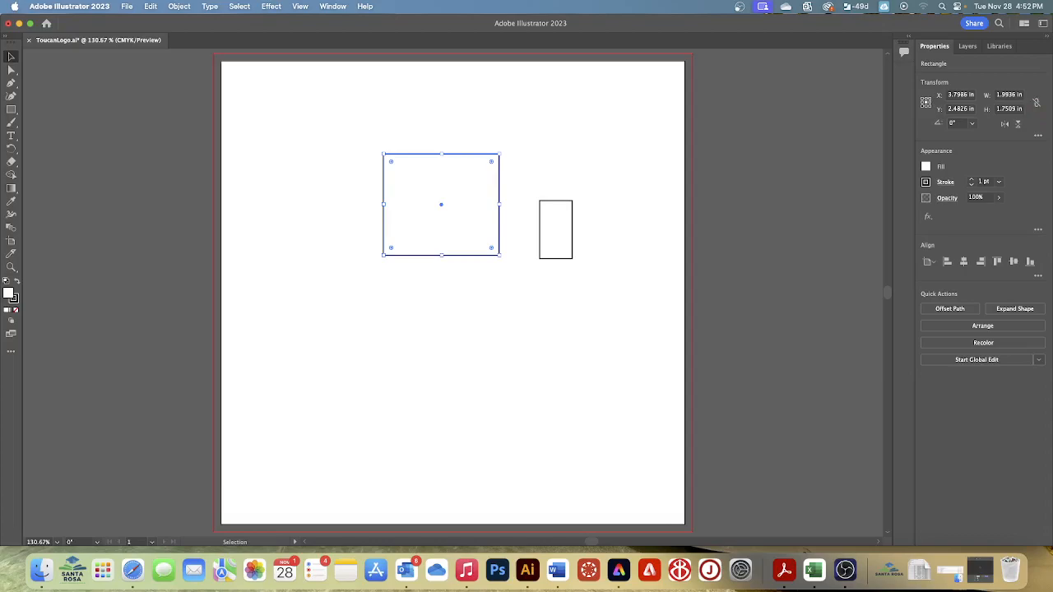
click(1023, 97)
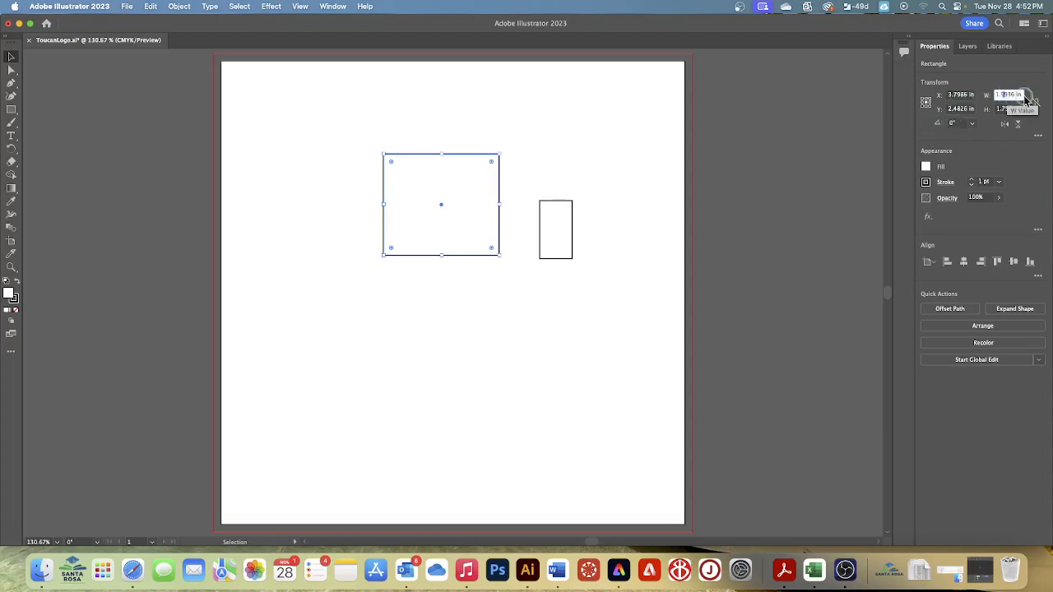
text(0.880)
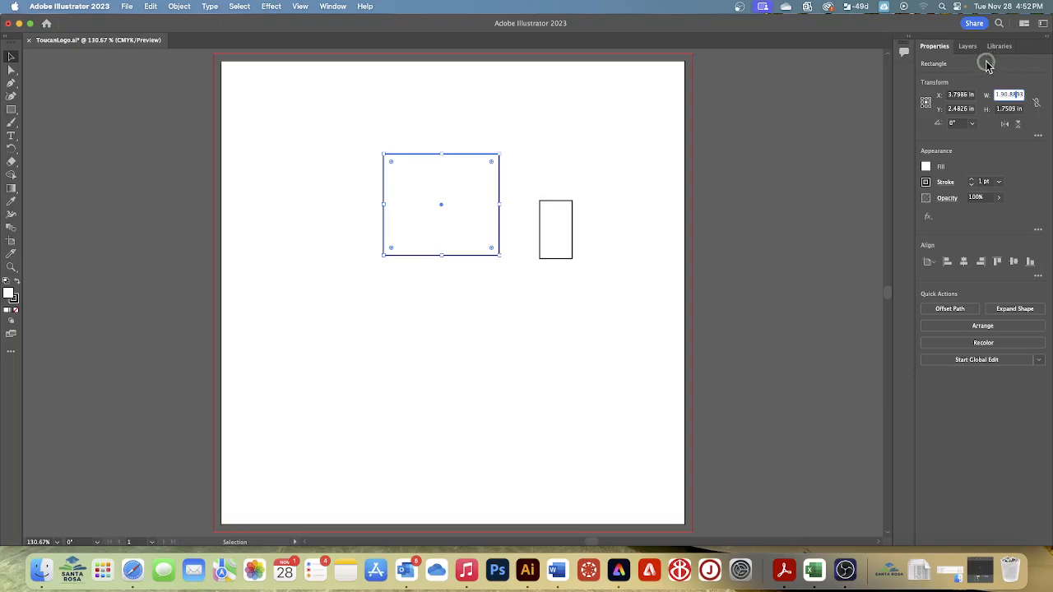
triple_click(1014, 96)
text(0.88)
key(Return)
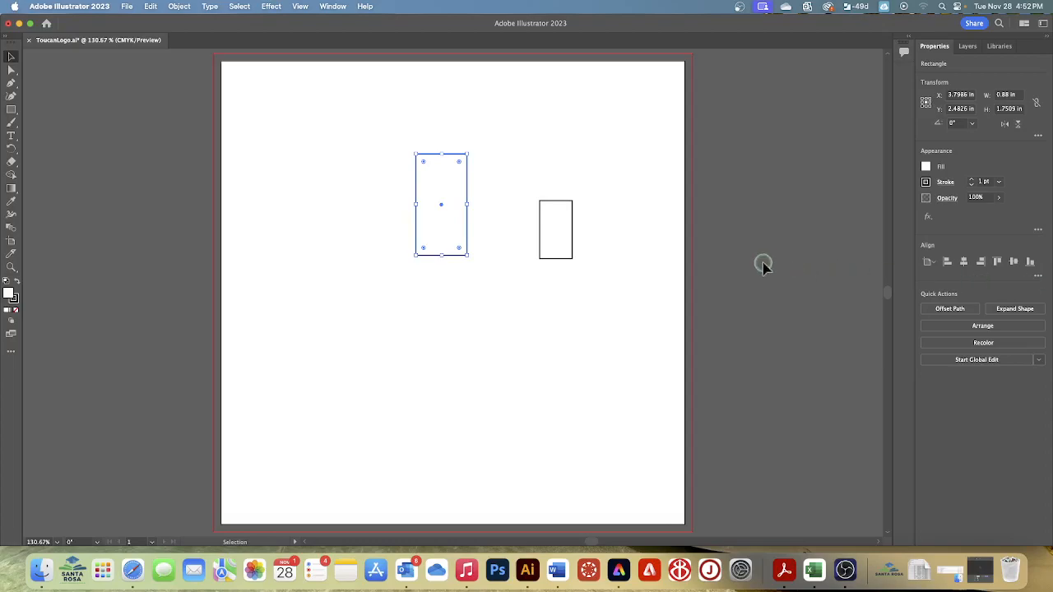
Rotate the small 0.56 by 1 in rectangle 90° counterclockwise so it lies horizontally
click(565, 215)
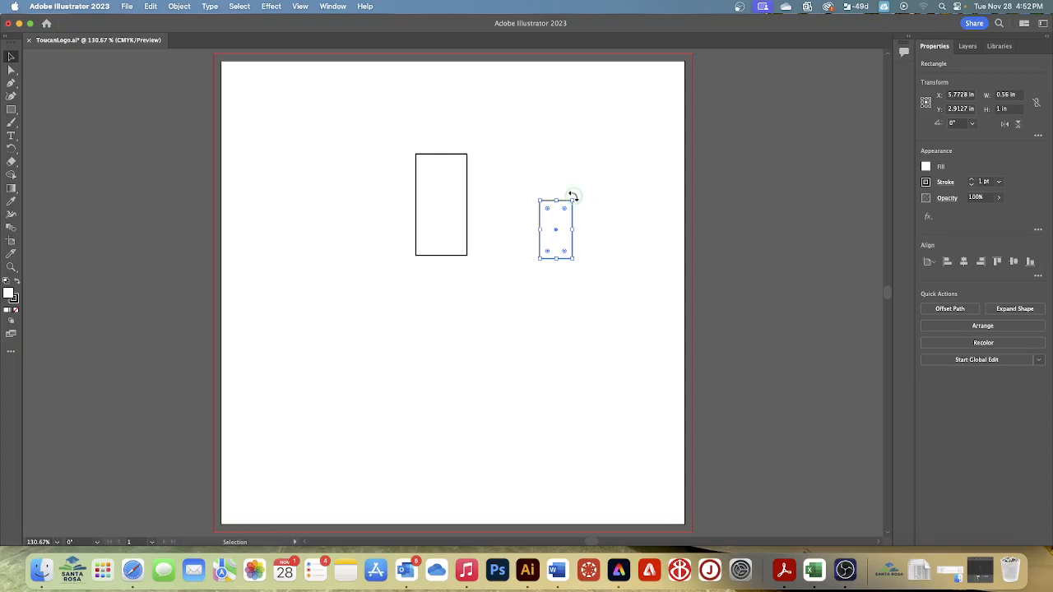
drag(573, 195, 551, 191)
drag(551, 192, 560, 185)
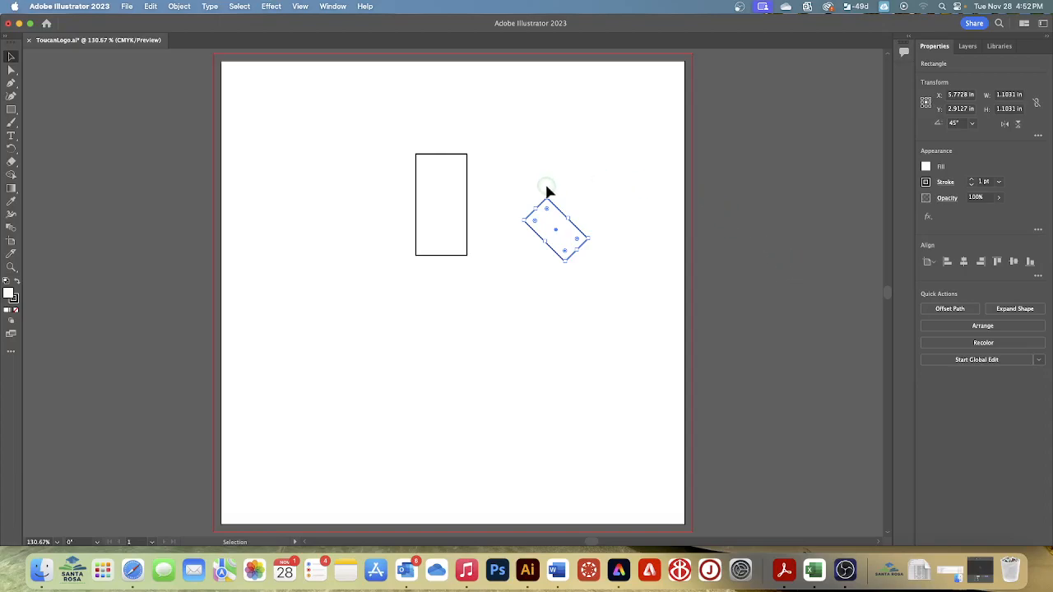
drag(544, 195, 507, 206)
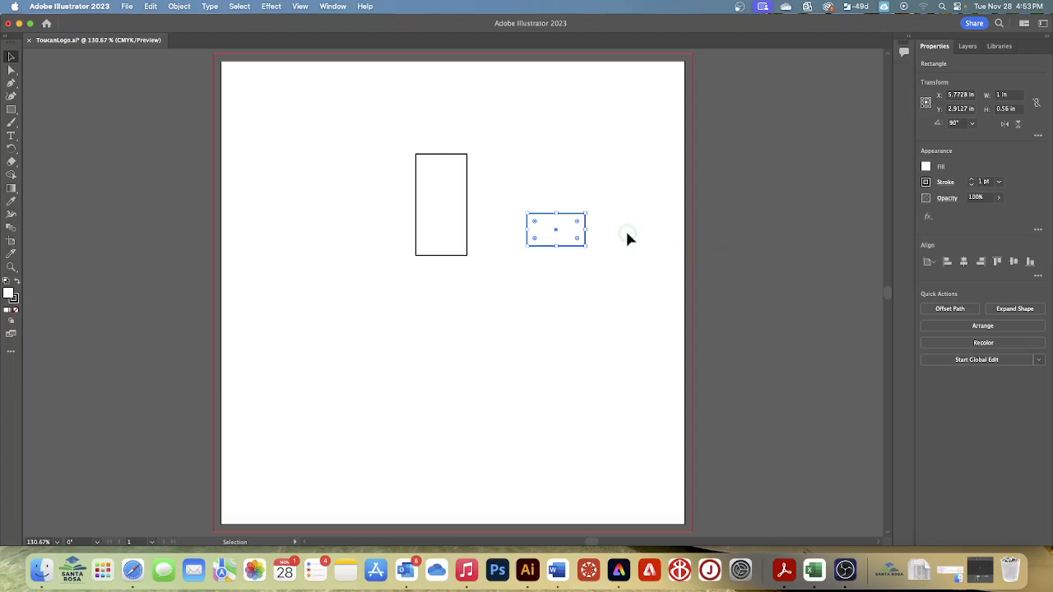
Move the small rectangle over the tall rectangle's upper-right corner, top edges aligned, centred about X 4.59 in, Y 1.89 in, and save the document
drag(556, 236, 487, 175)
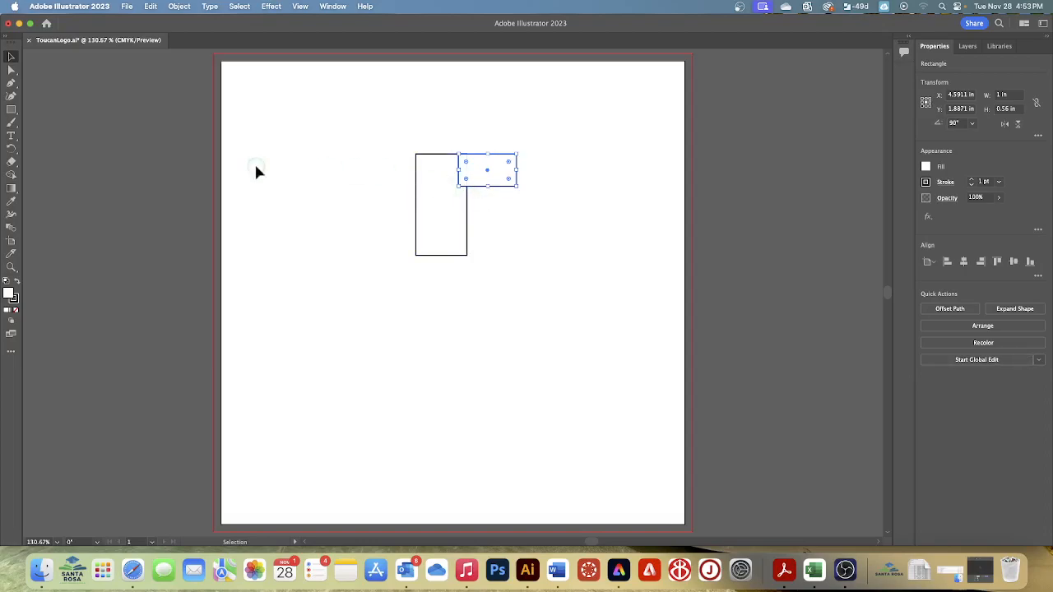
click(132, 7)
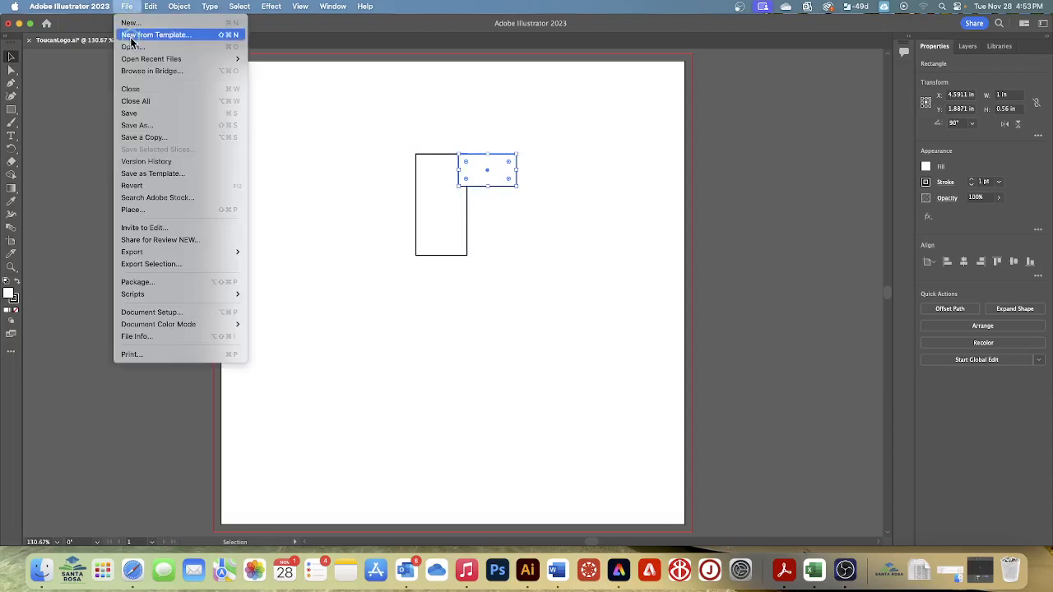
click(136, 114)
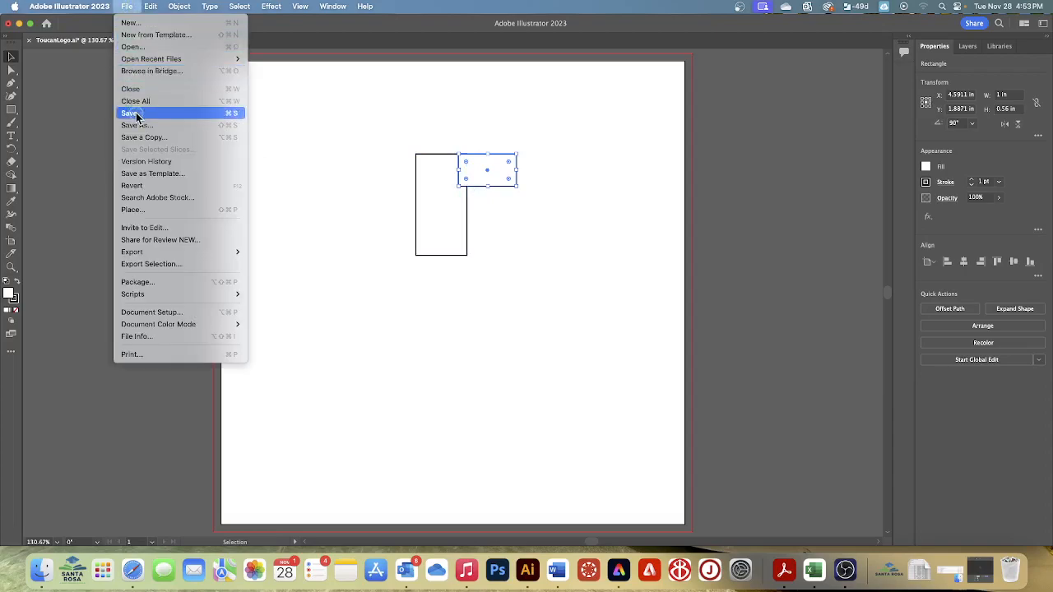